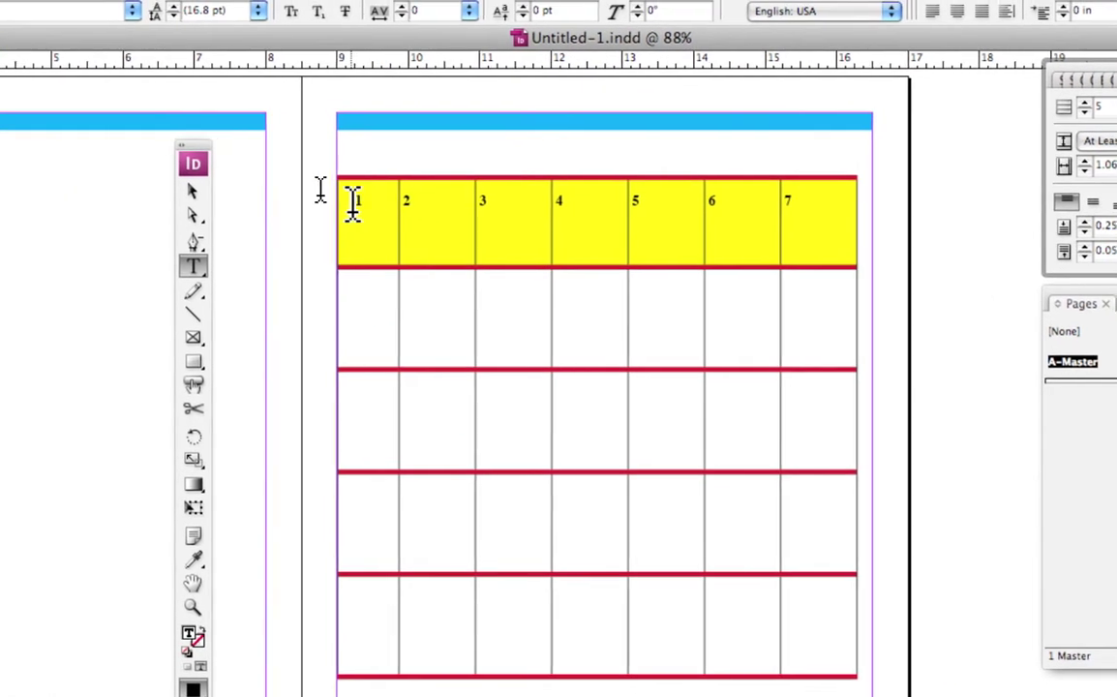
- Toggle the selection between the number 1 and its whole cell in the table's first row
left_click(358, 203)
key("Escape")
left_click(355, 204)
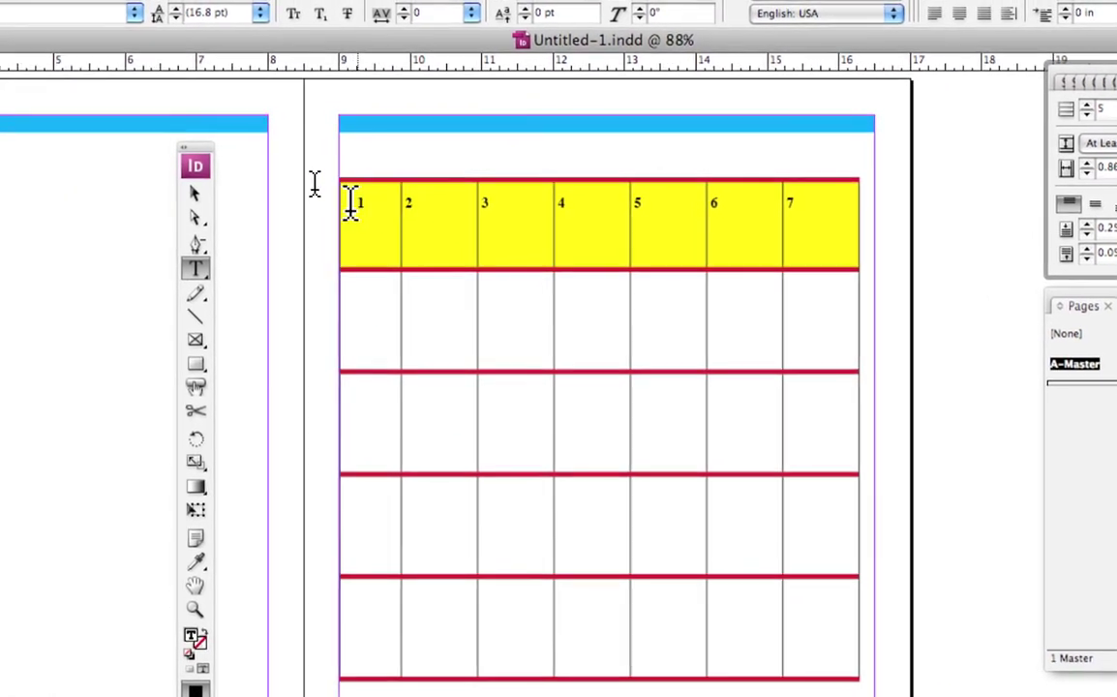
key("Escape")
left_click(354, 203)
left_click(354, 203)
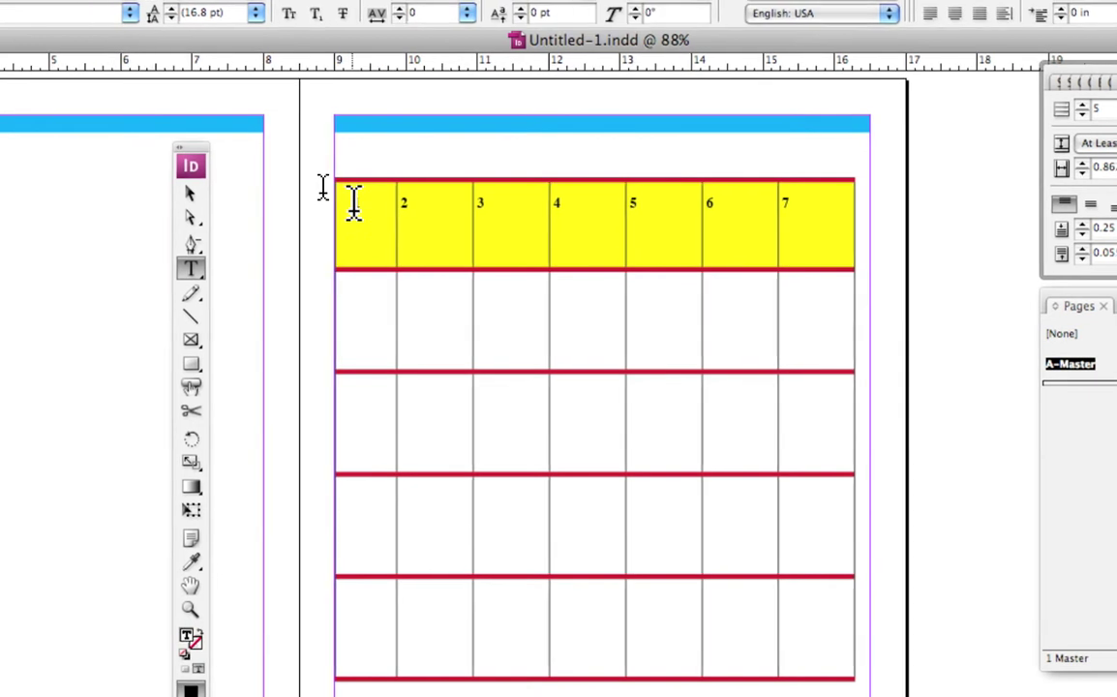
key("Escape")
left_click(352, 203)
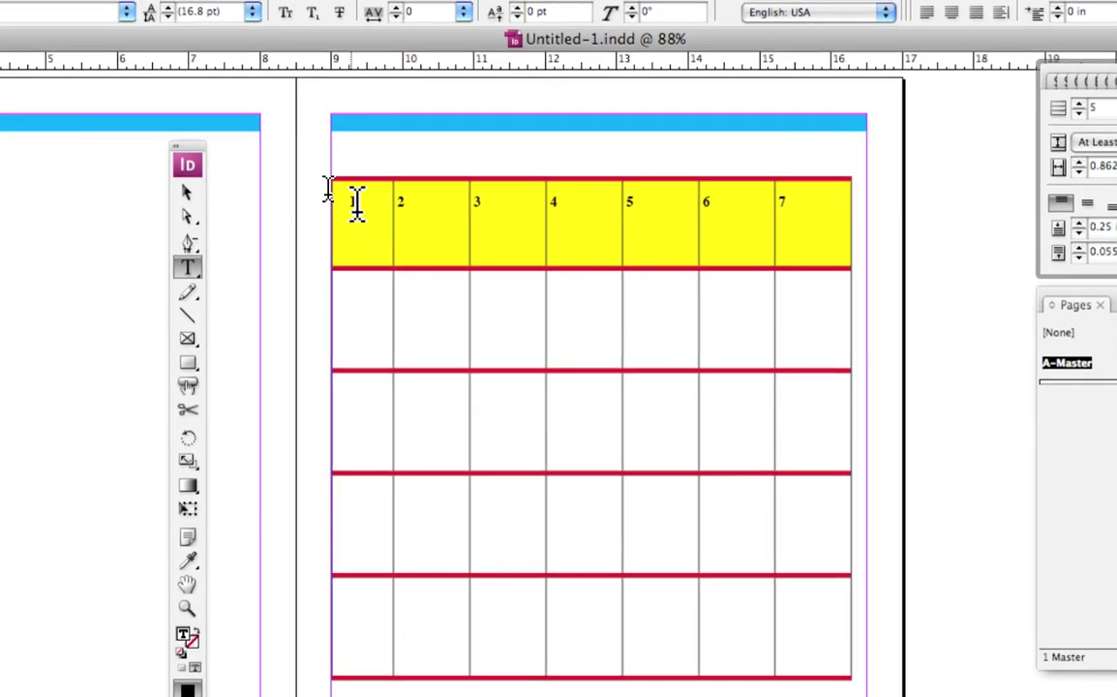
key("Escape")
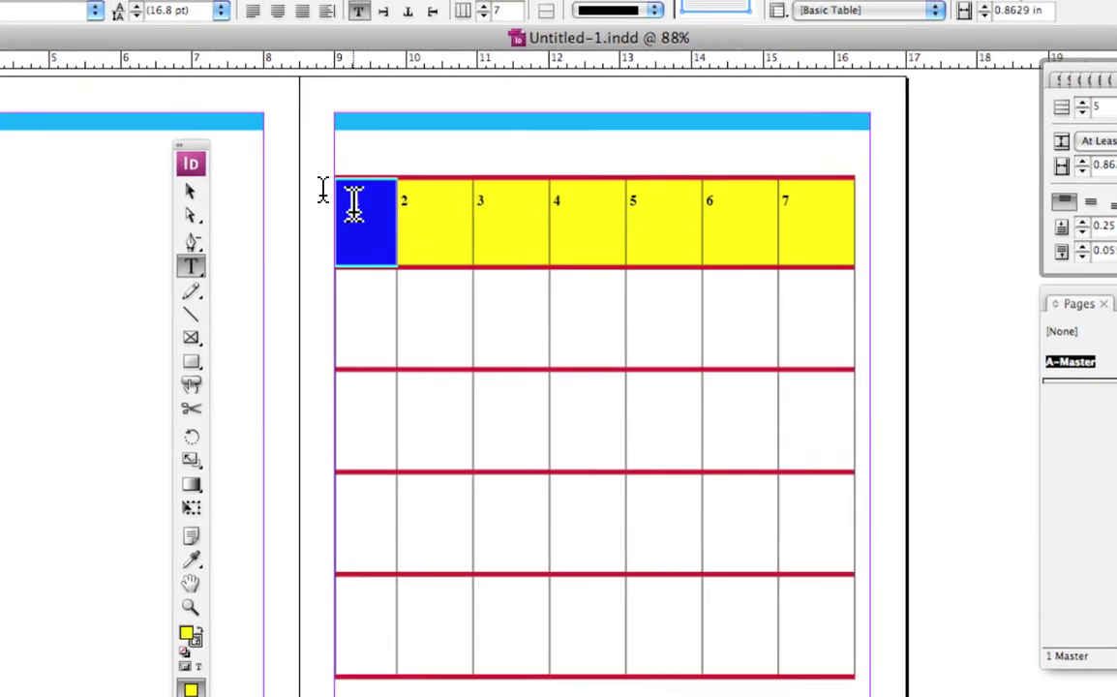
left_click(354, 205)
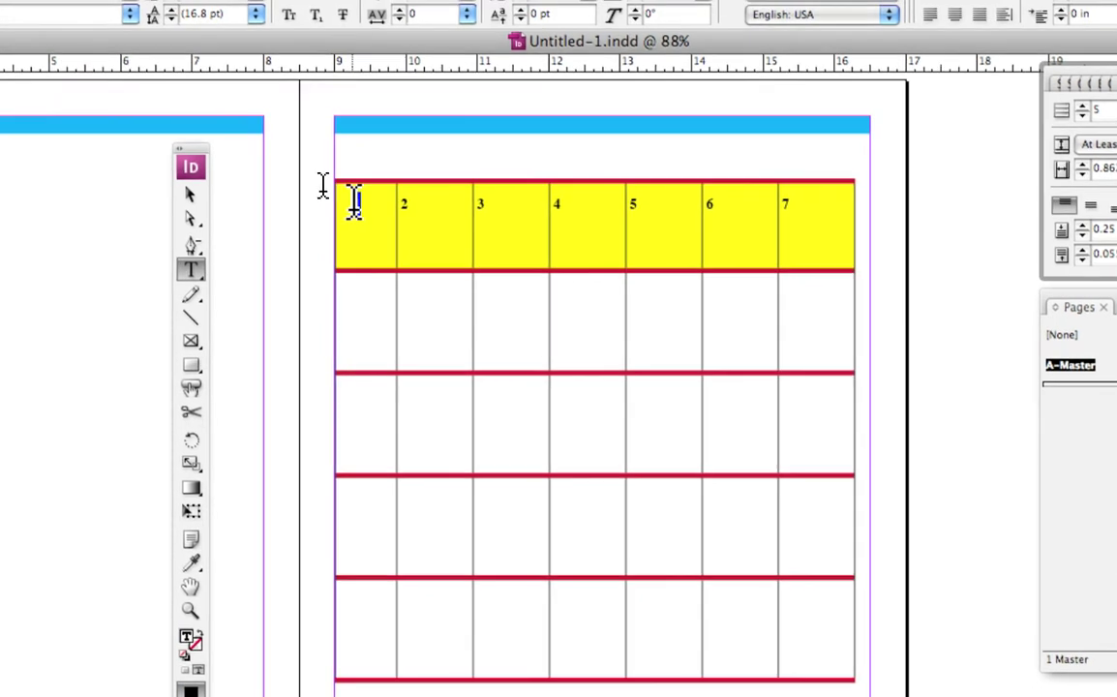
key("Escape")
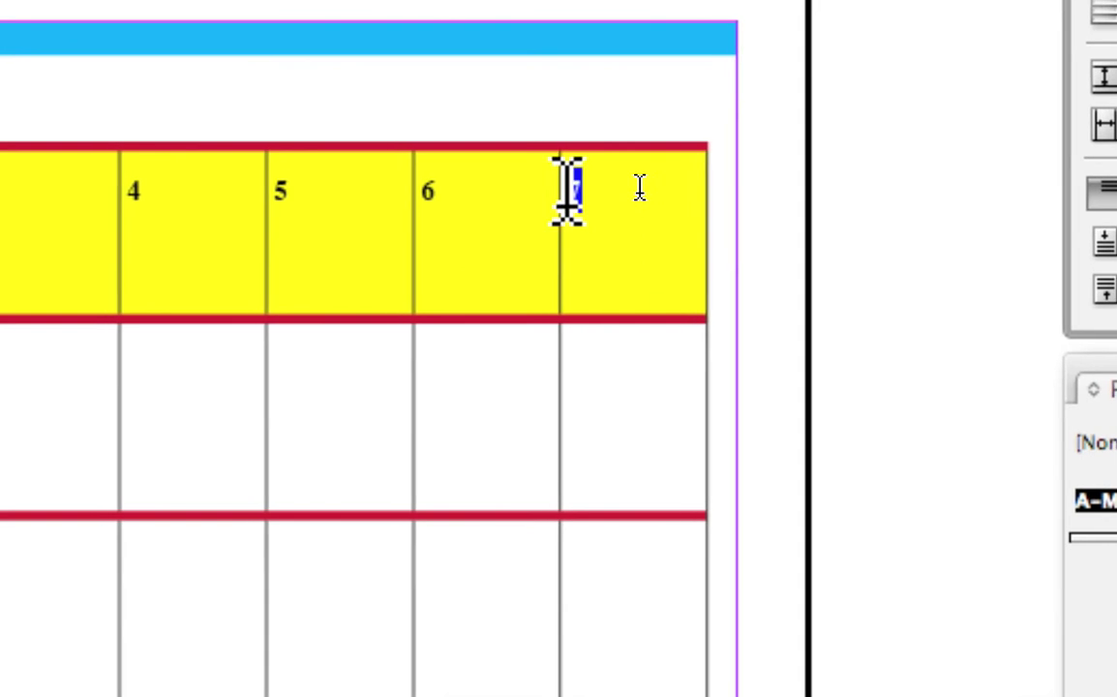
- Select all seven cells of the table's yellow first row
key("Escape")
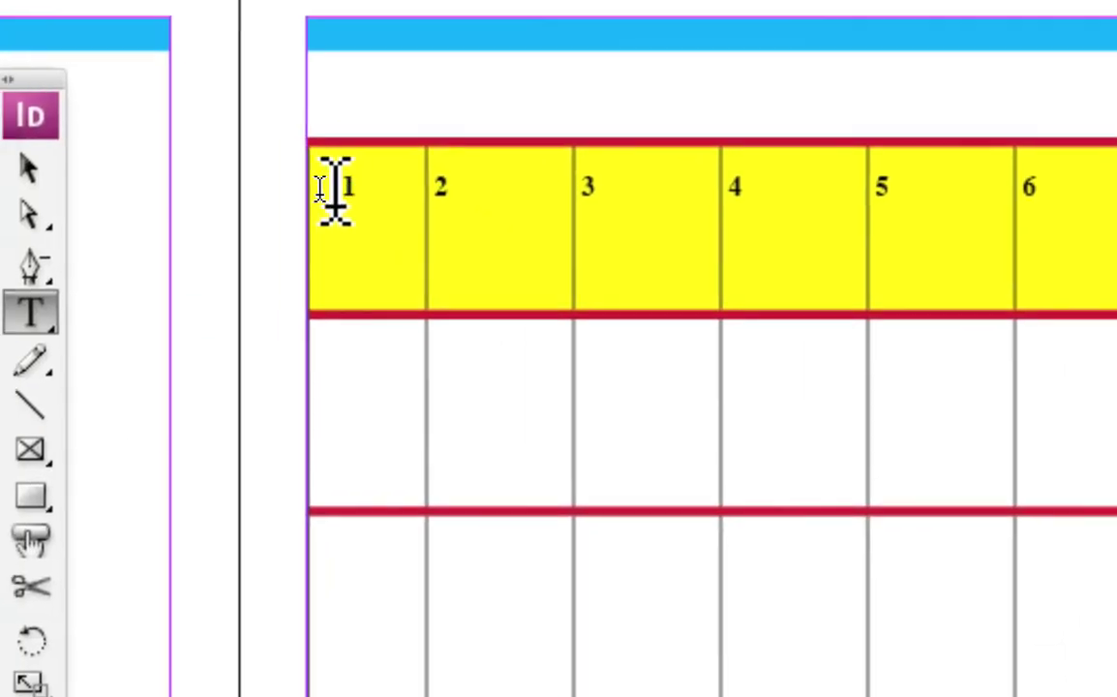
left_click_drag(336, 189, 664, 221)
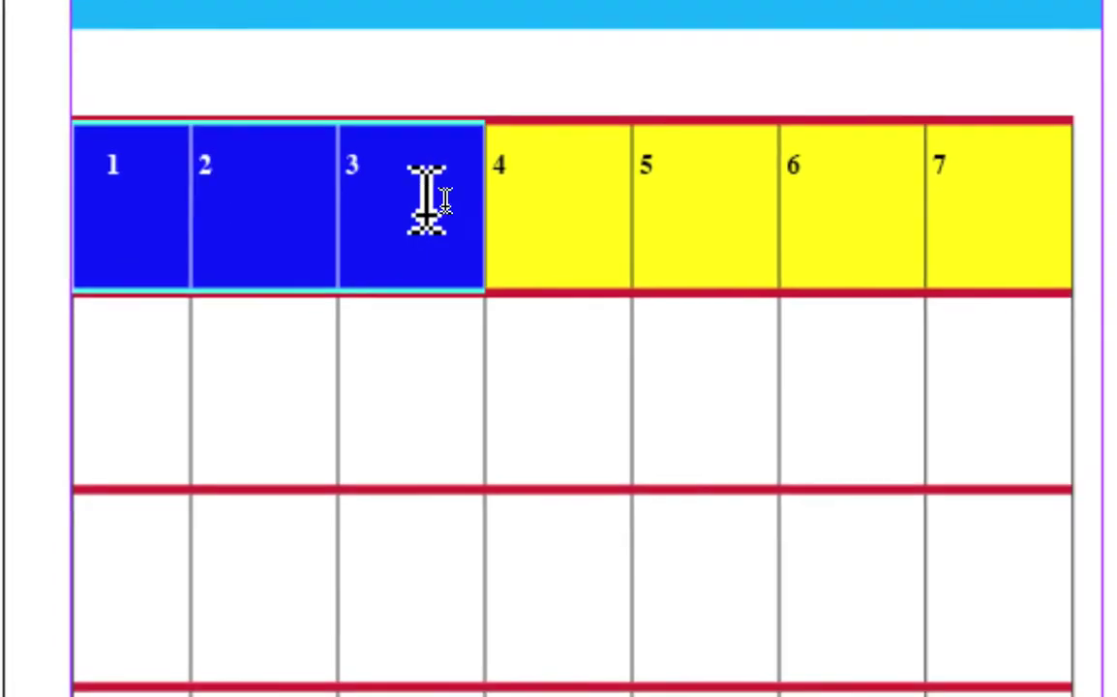
left_click_drag(426, 198, 907, 302)
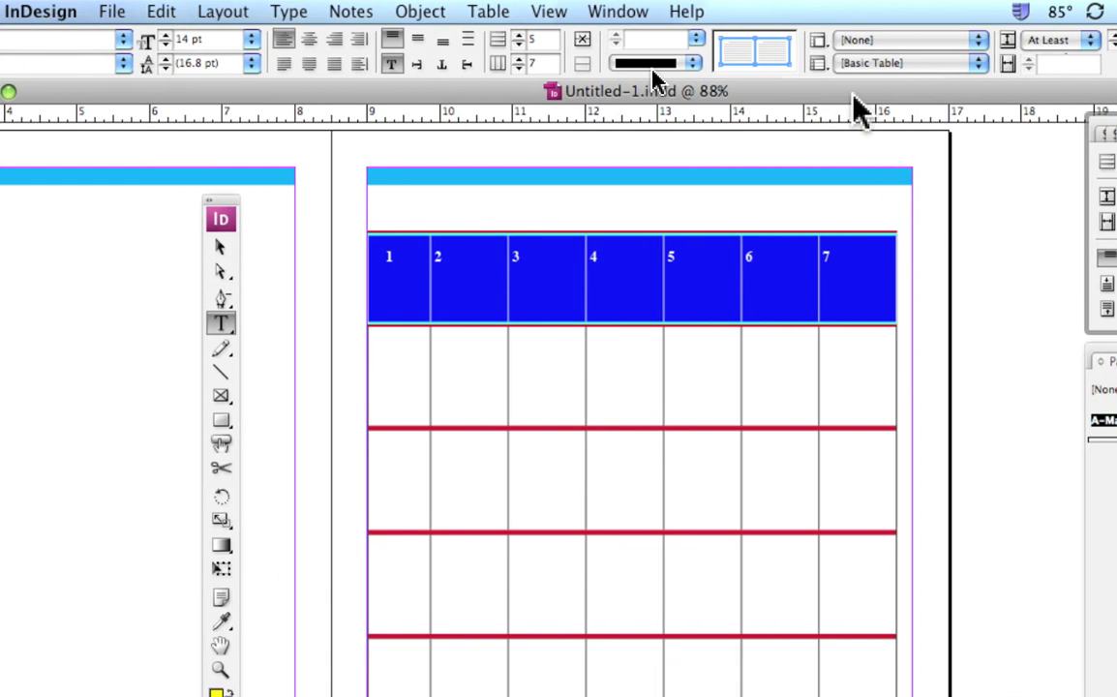
- Look for the Table panel among the type and table panels, and float it beside the calendar table
left_click(624, 14)
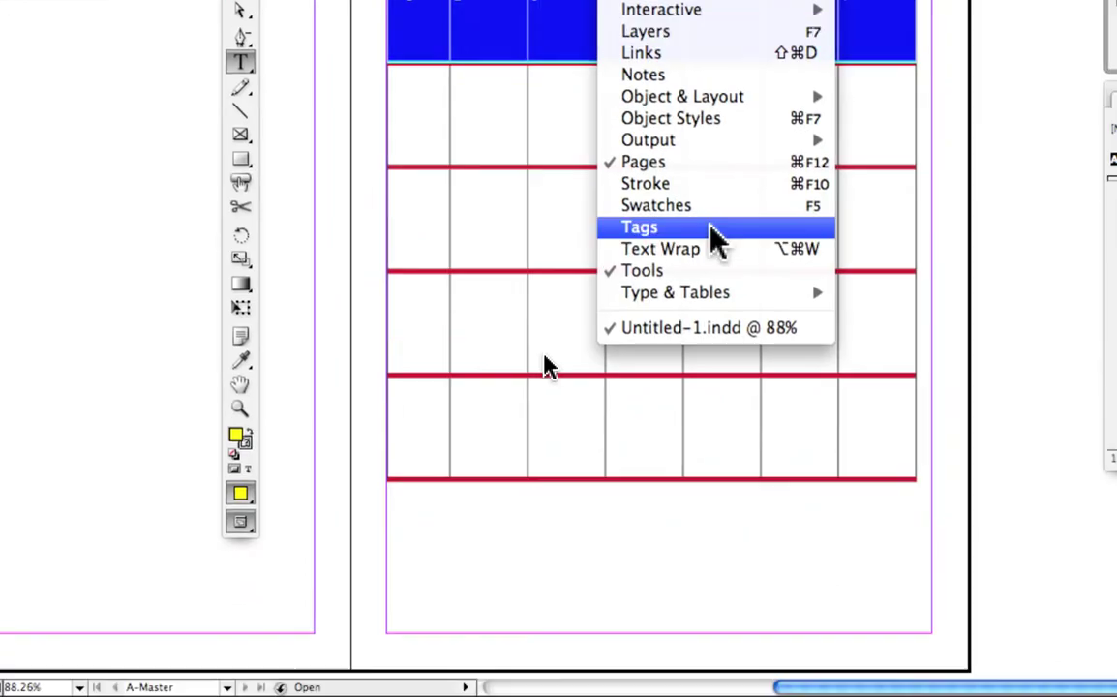
mouse_move(764, 557)
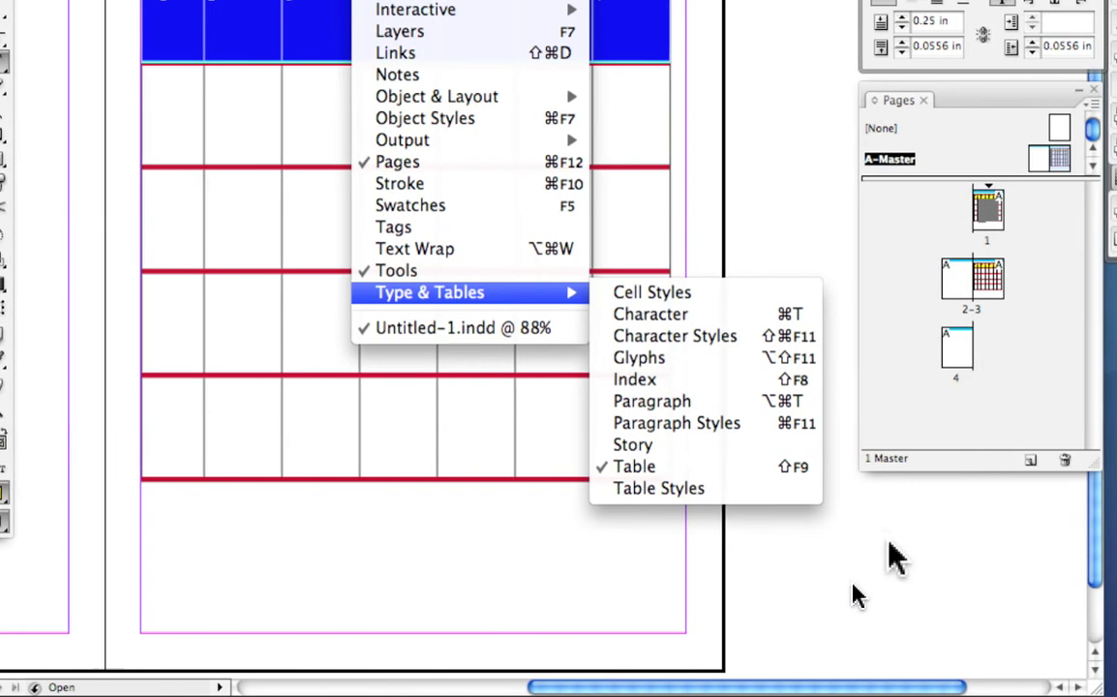
left_click(890, 535)
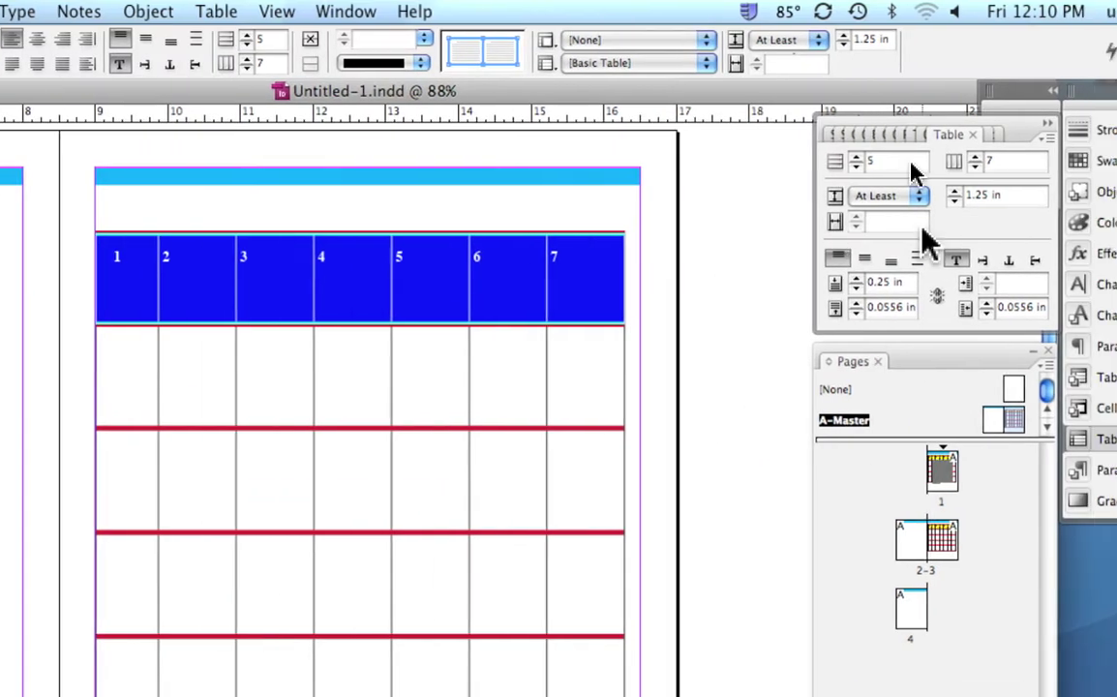
left_click_drag(1017, 126, 769, 106)
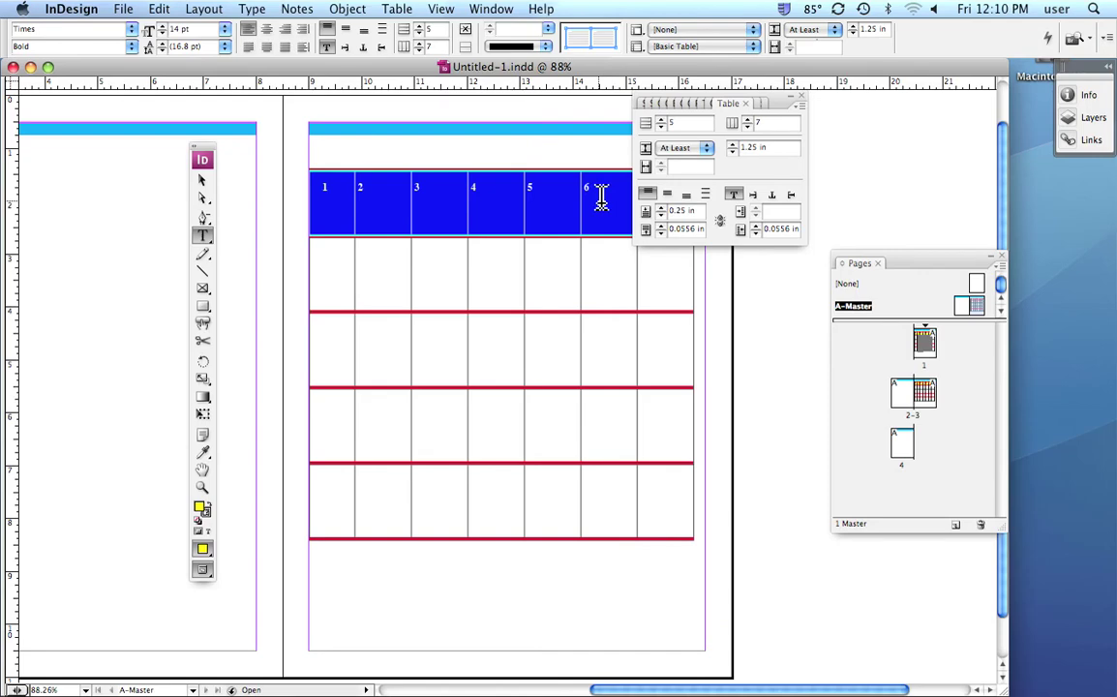
- Enlarge the numbers in the selected first row, trying 18 pt and settling on 30 pt
left_click(224, 30)
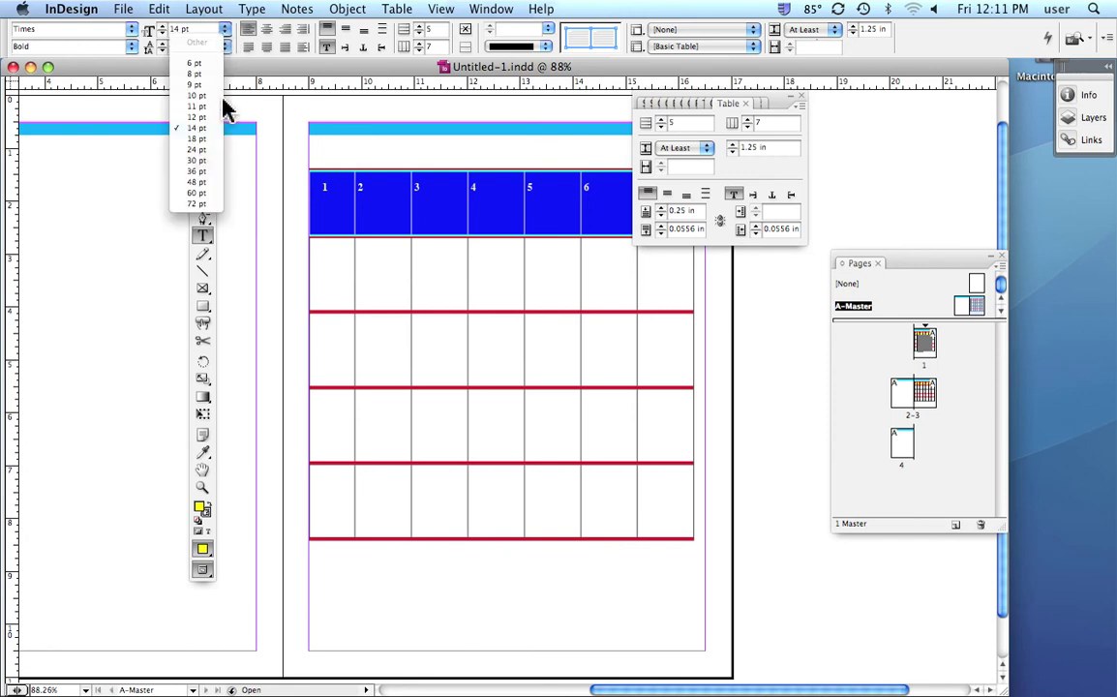
left_click(209, 138)
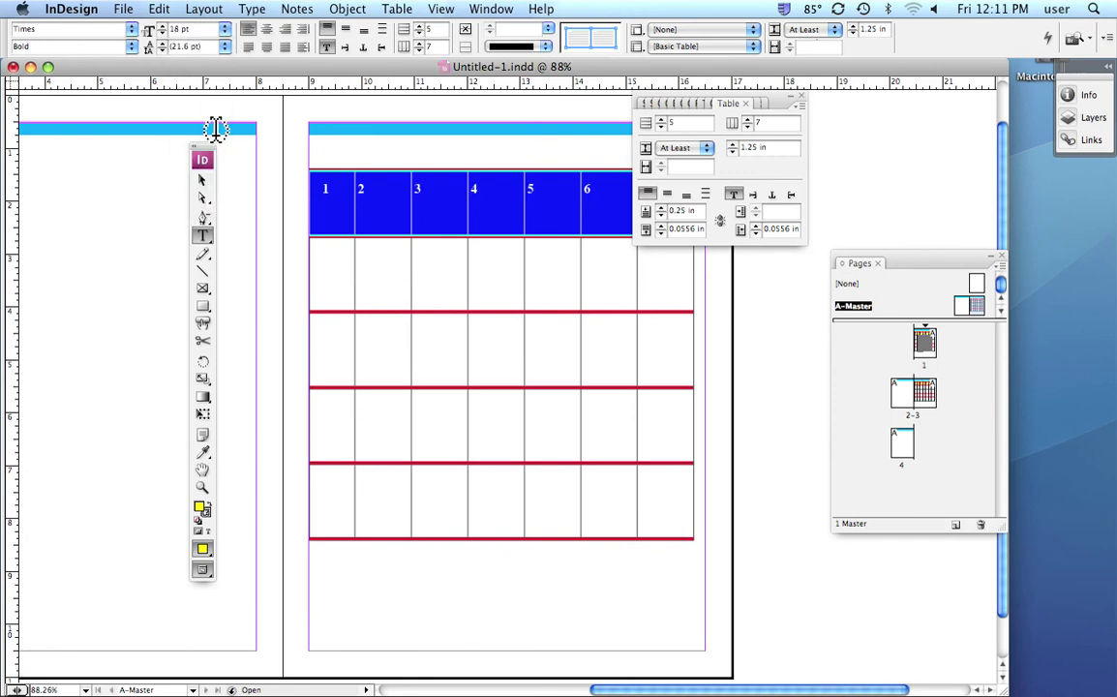
left_click(225, 31)
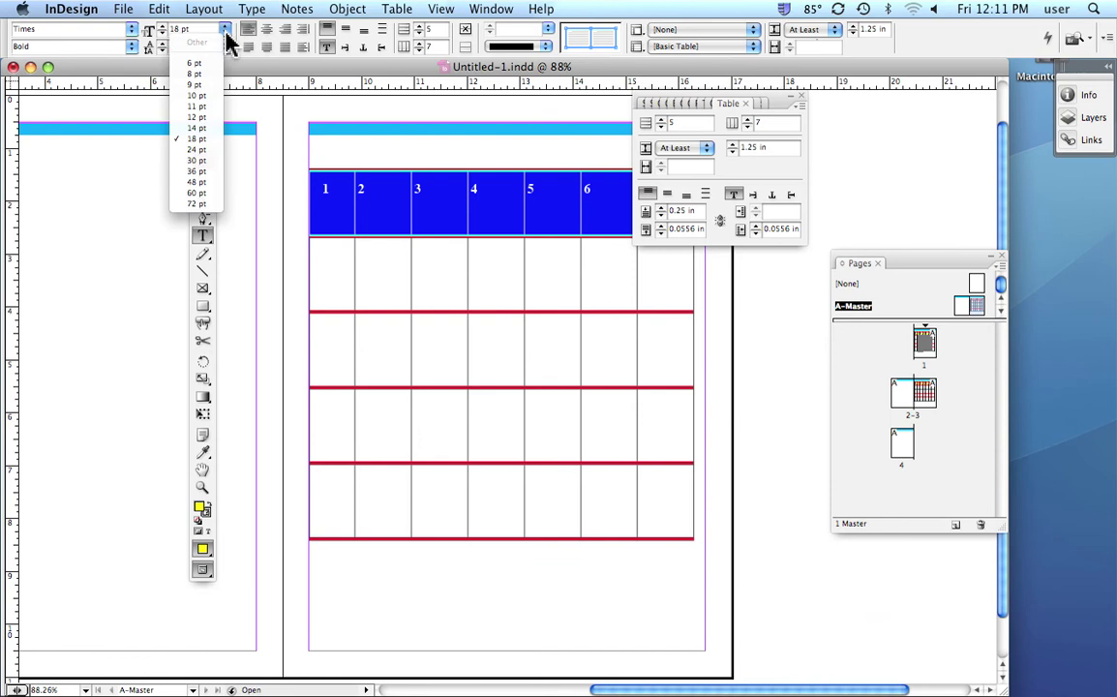
left_click(211, 160)
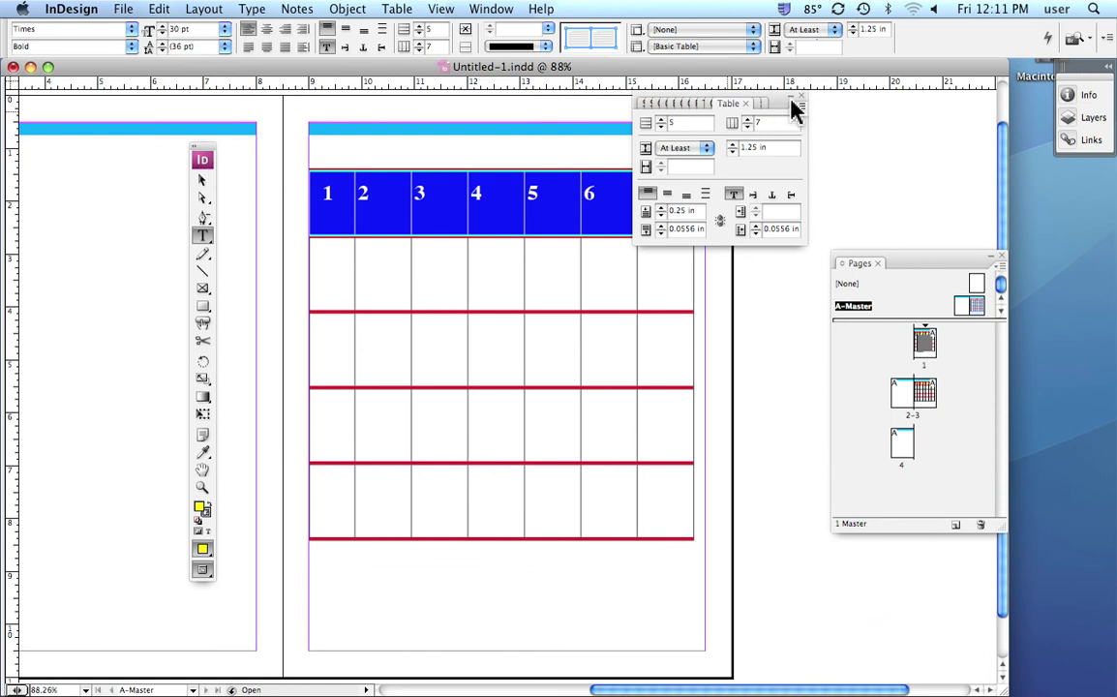
- Link the cell insets so all four sides of the selected row use 0.25 in, and unlink them again
left_click_drag(787, 102, 820, 117)
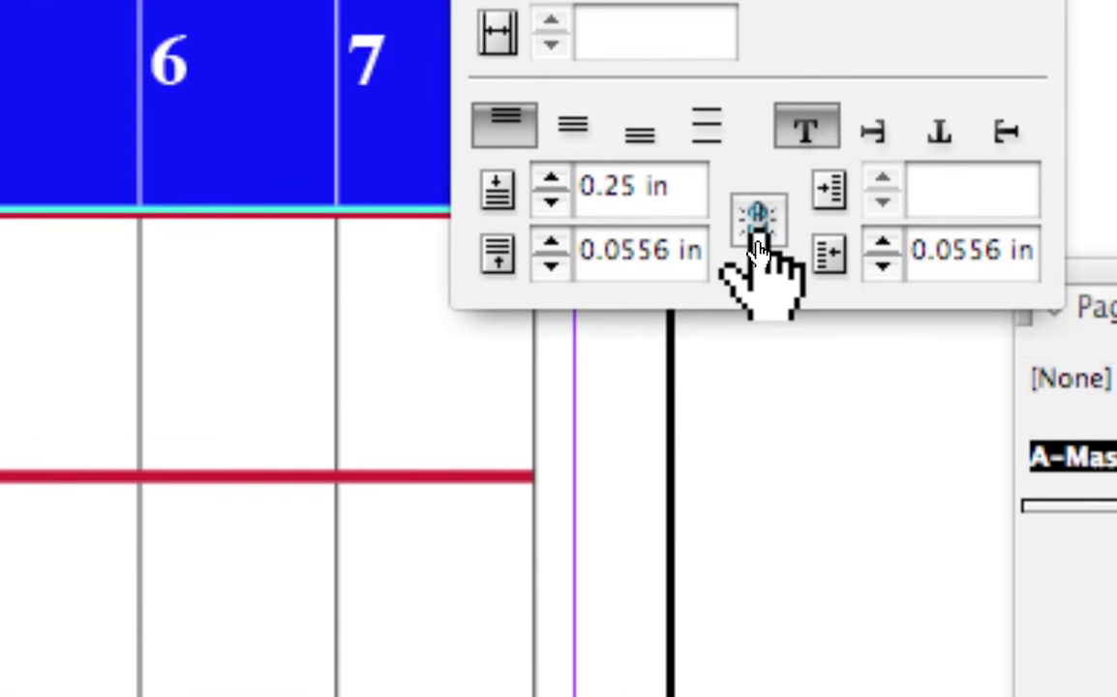
left_click(760, 247)
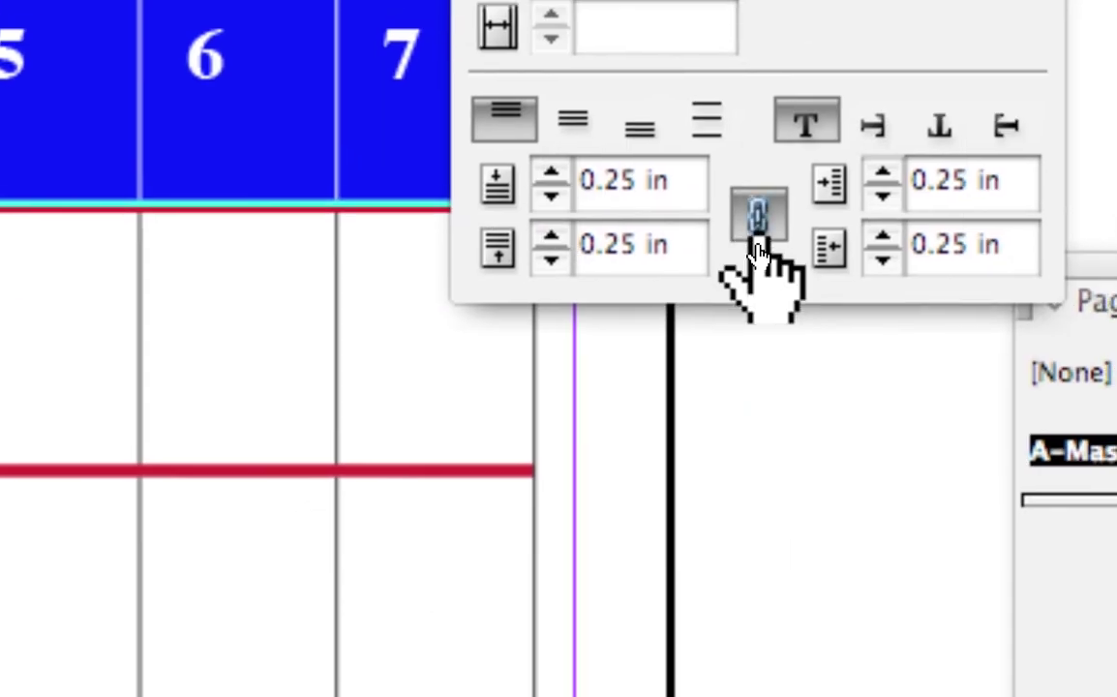
left_click(757, 233)
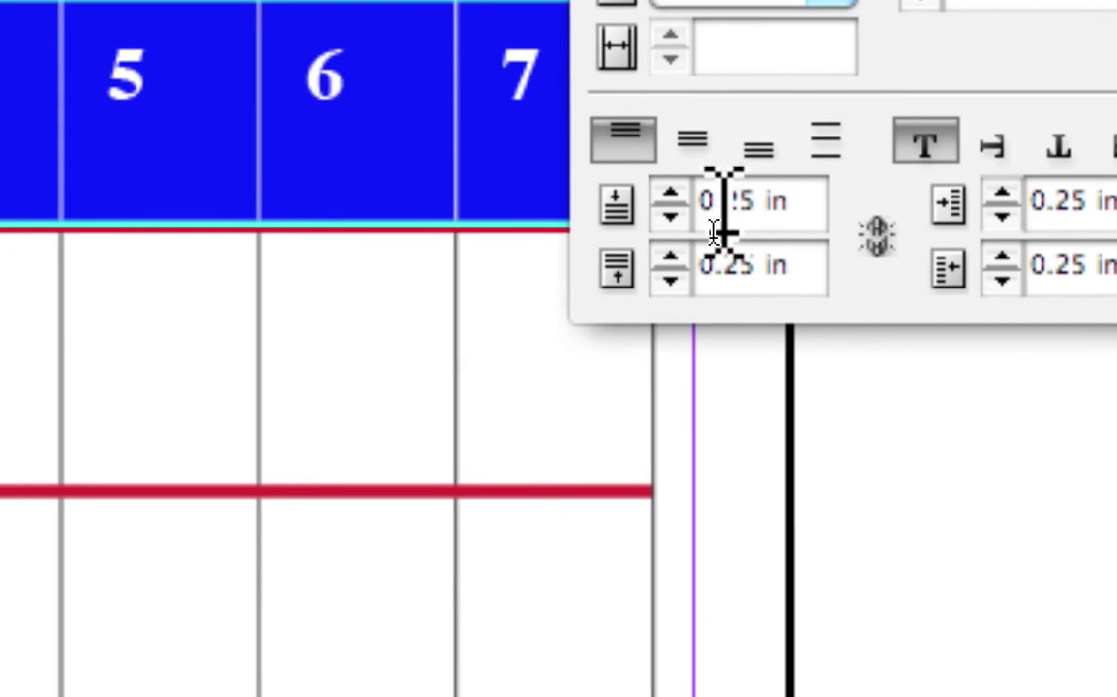
- Set the top cell inset of the selected row to 0.10 in
left_click(716, 200)
key("shift+End")
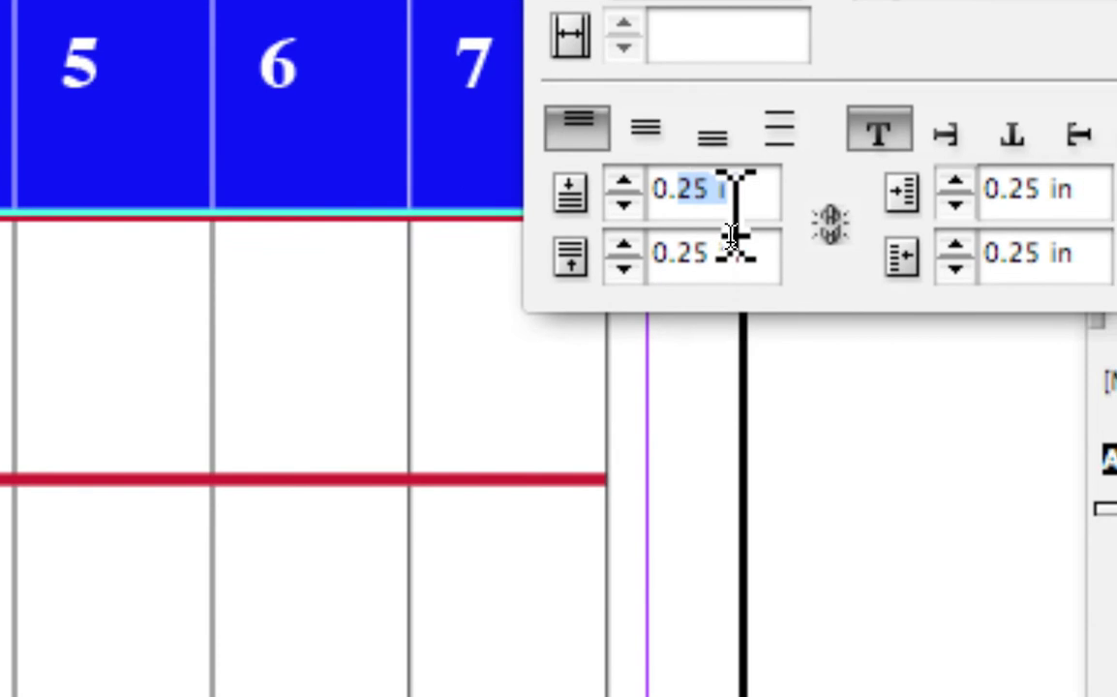
left_click(728, 195)
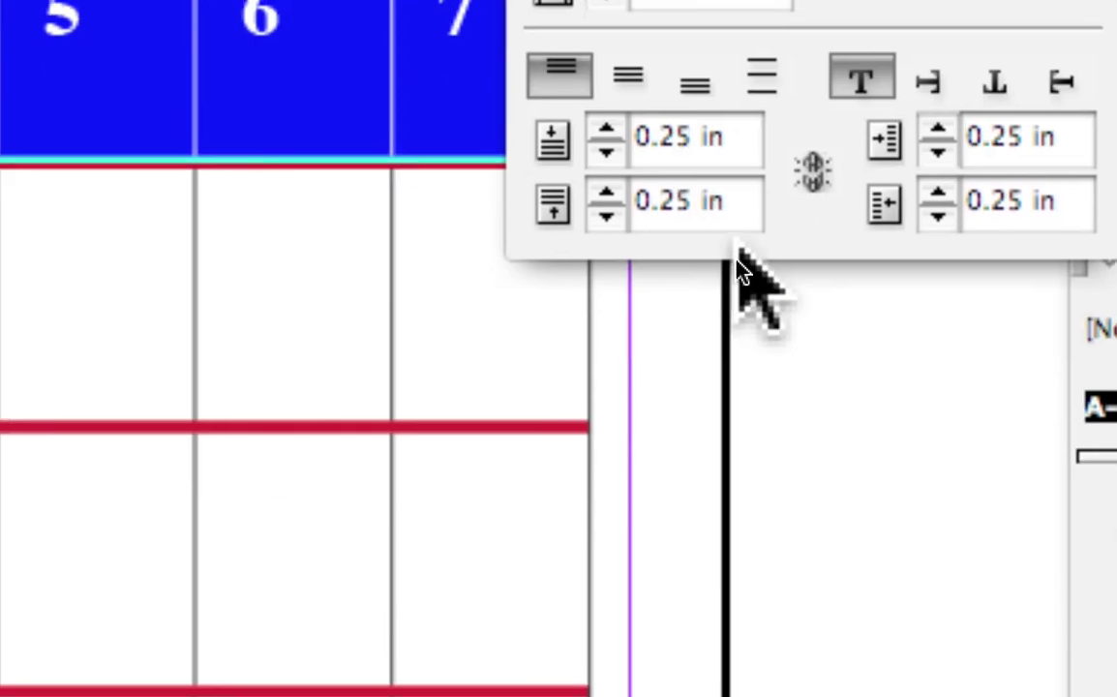
key("BackSpace")
key("BackSpace")
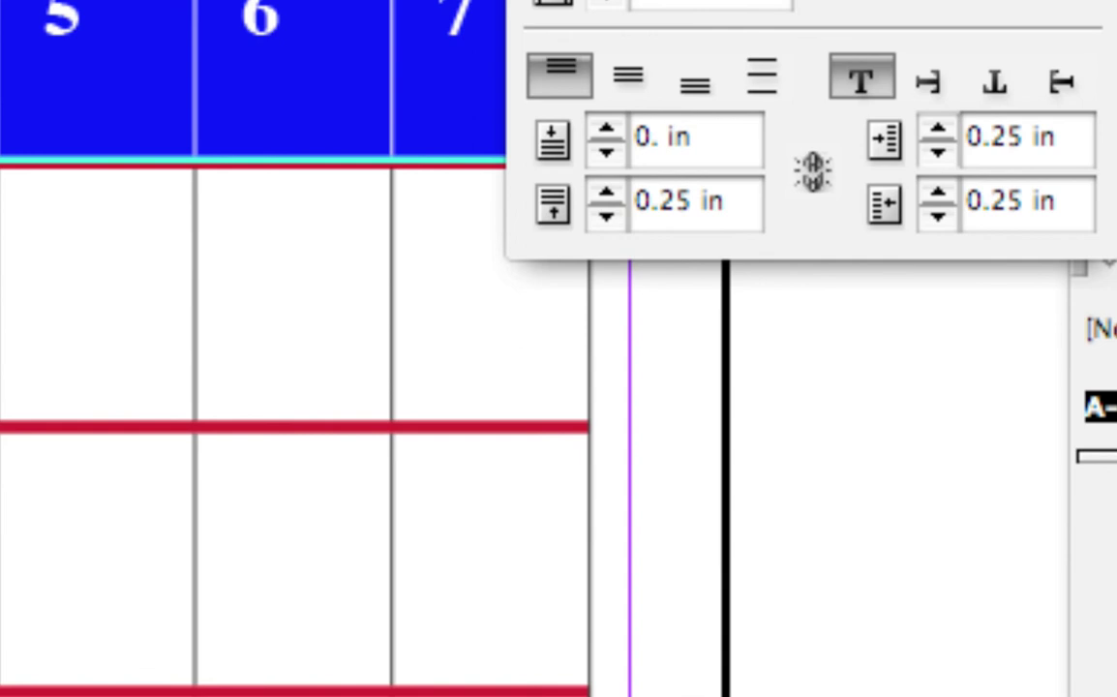
type("1")
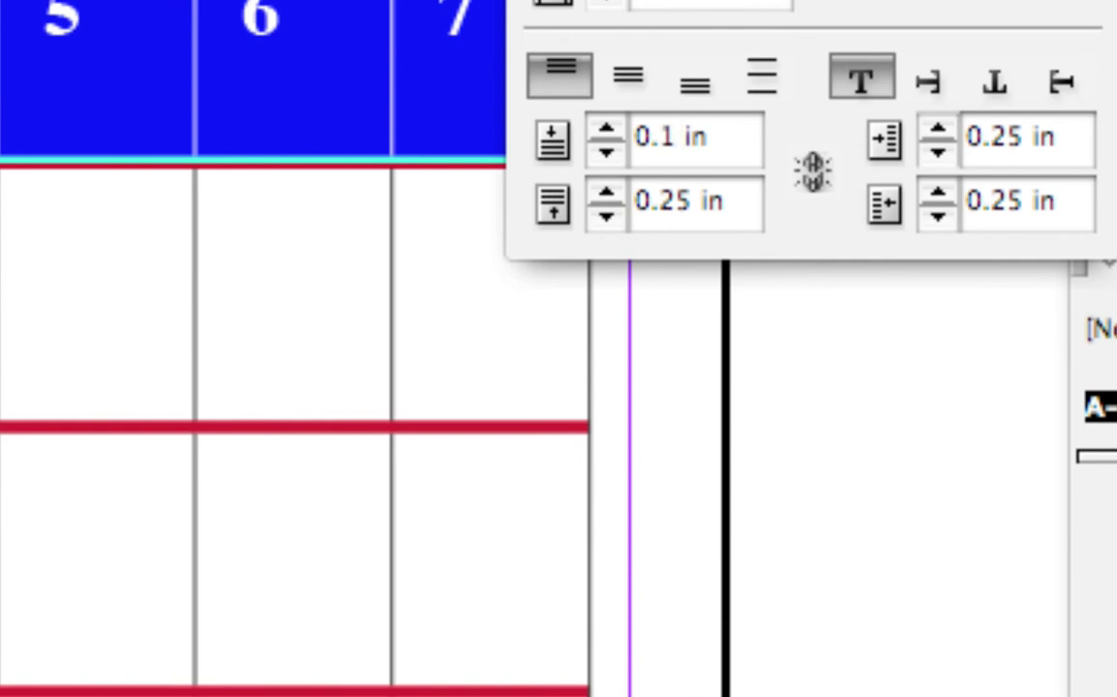
type("0")
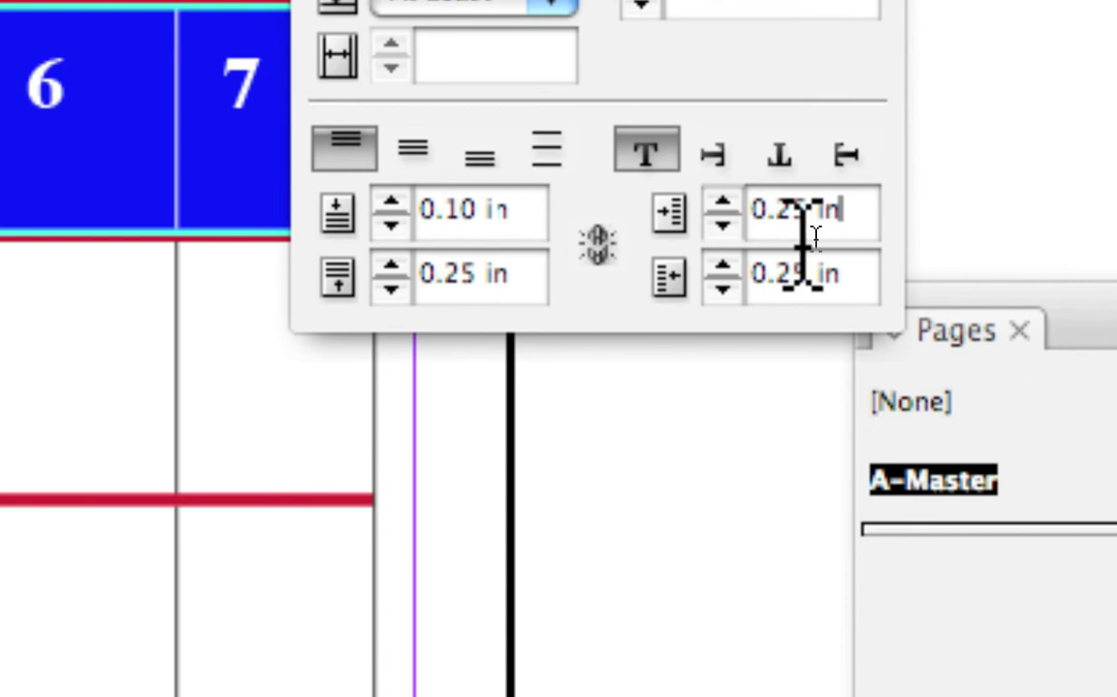
- Set the left cell inset of the selected row to 0.10 in and apply it
double_click(817, 229)
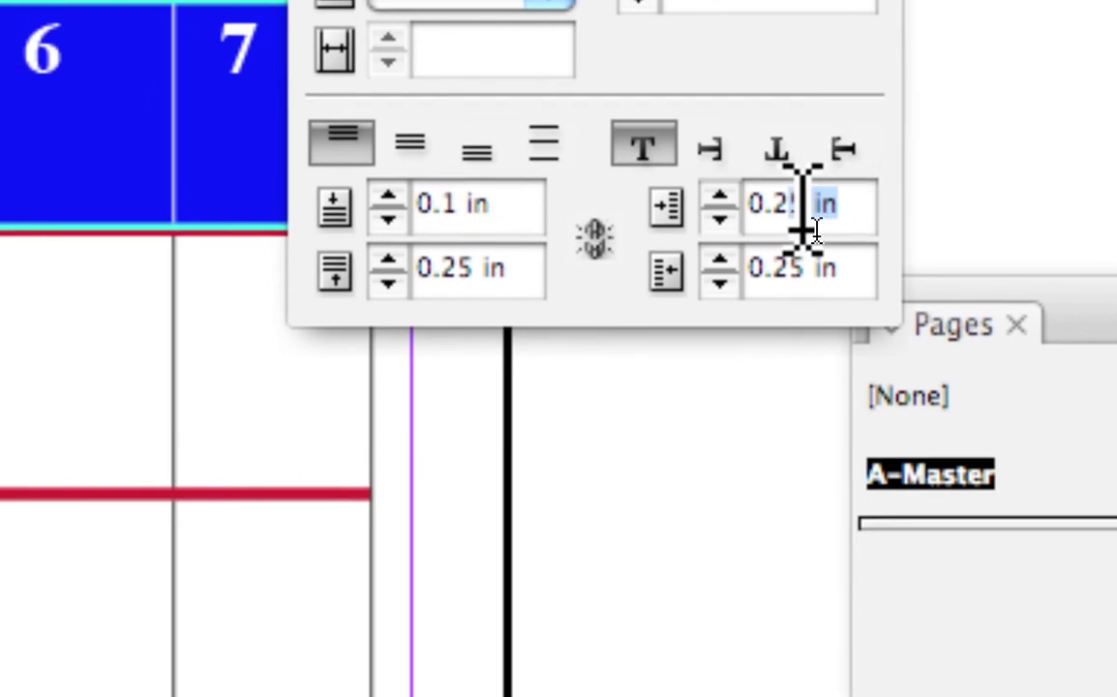
left_click(811, 201)
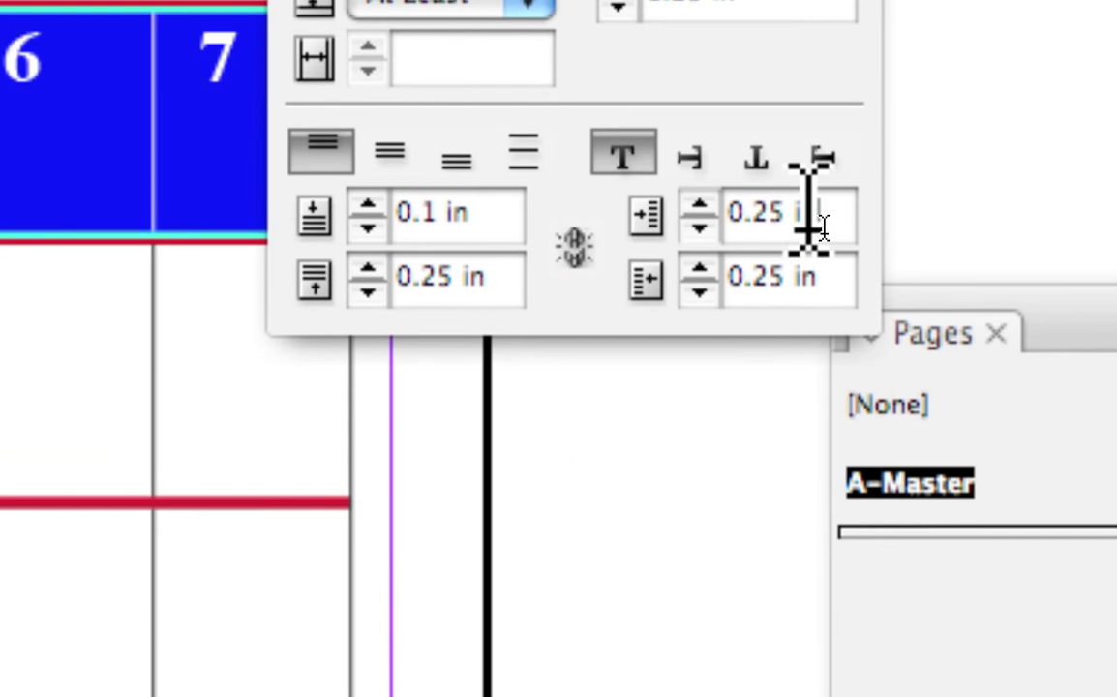
key("BackSpace")
key("BackSpace")
key("BackSpace")
key("BackSpace")
key("BackSpace")
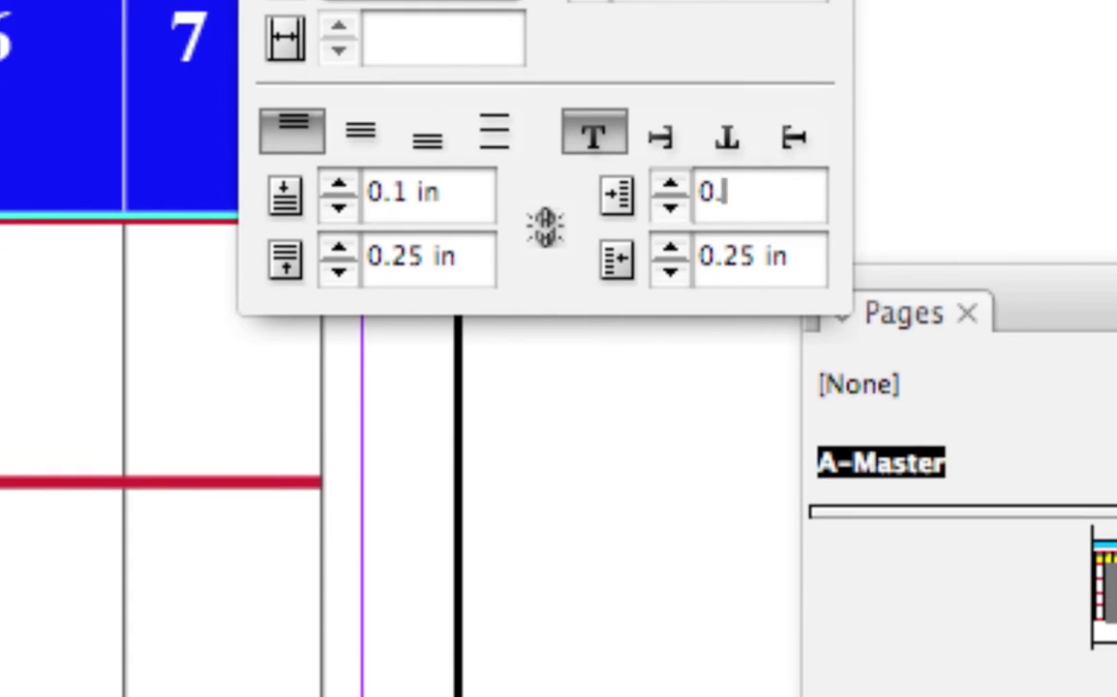
type("10 in")
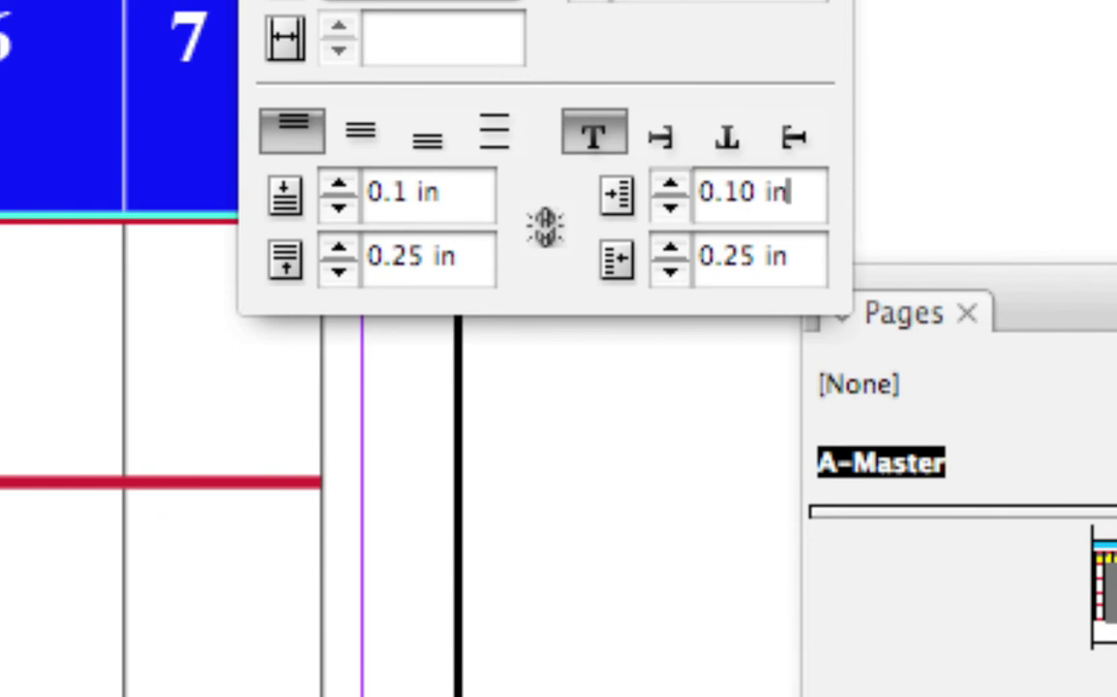
key("Return")
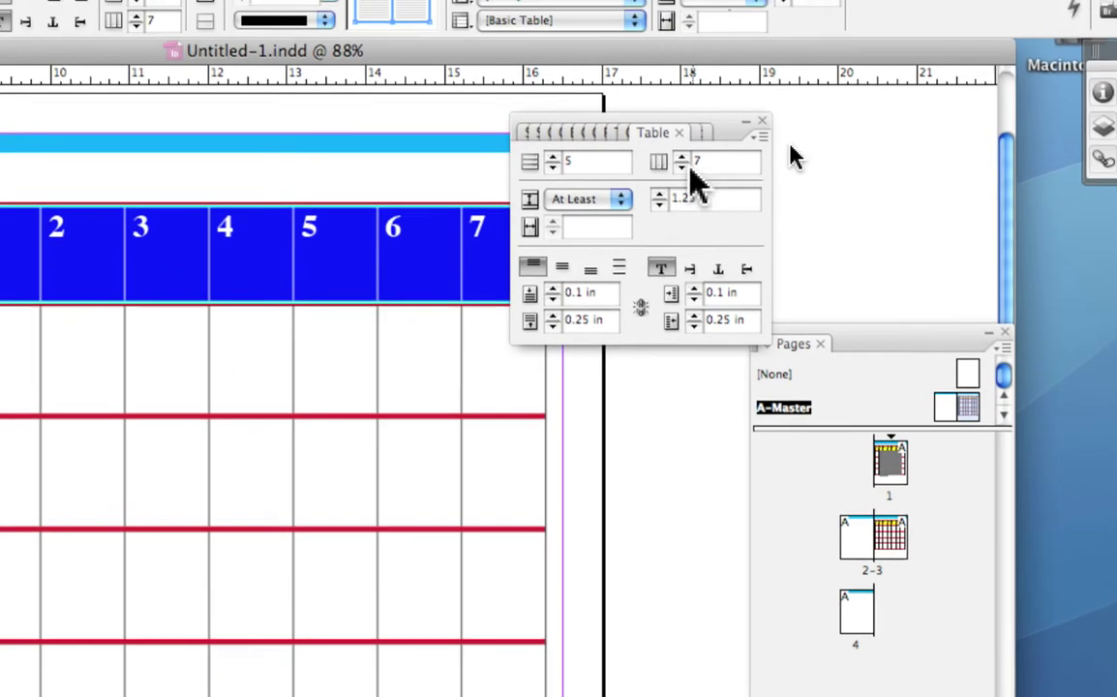
type("1")
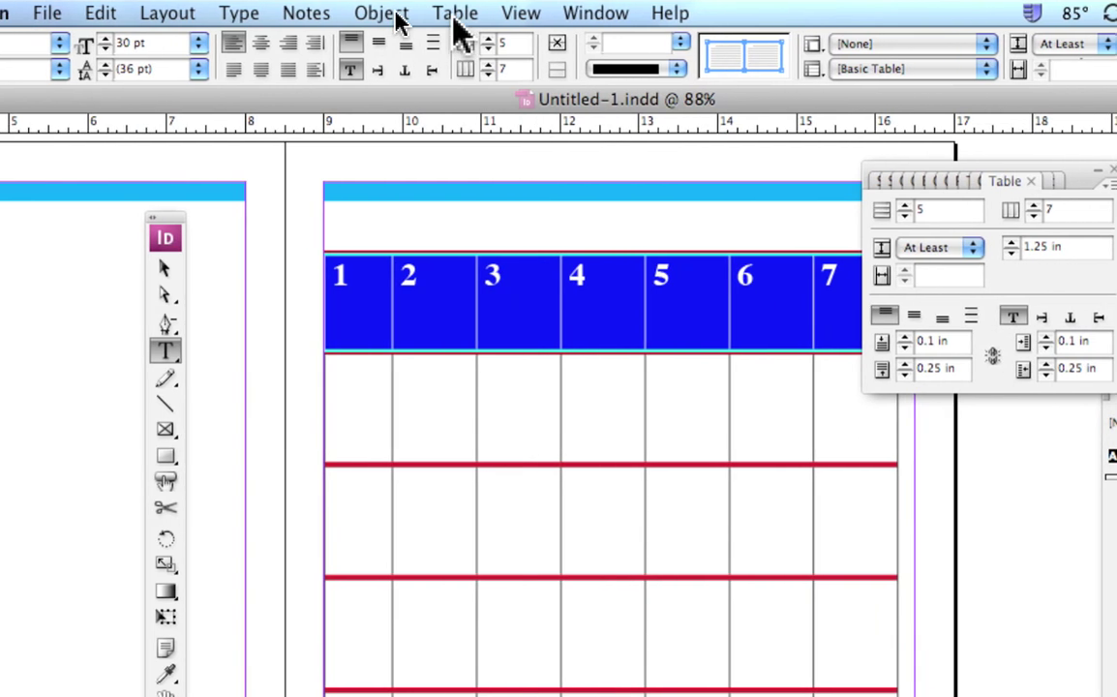
- Review the selected cells' text options with the preview turned on and accept the settings
left_click(455, 15)
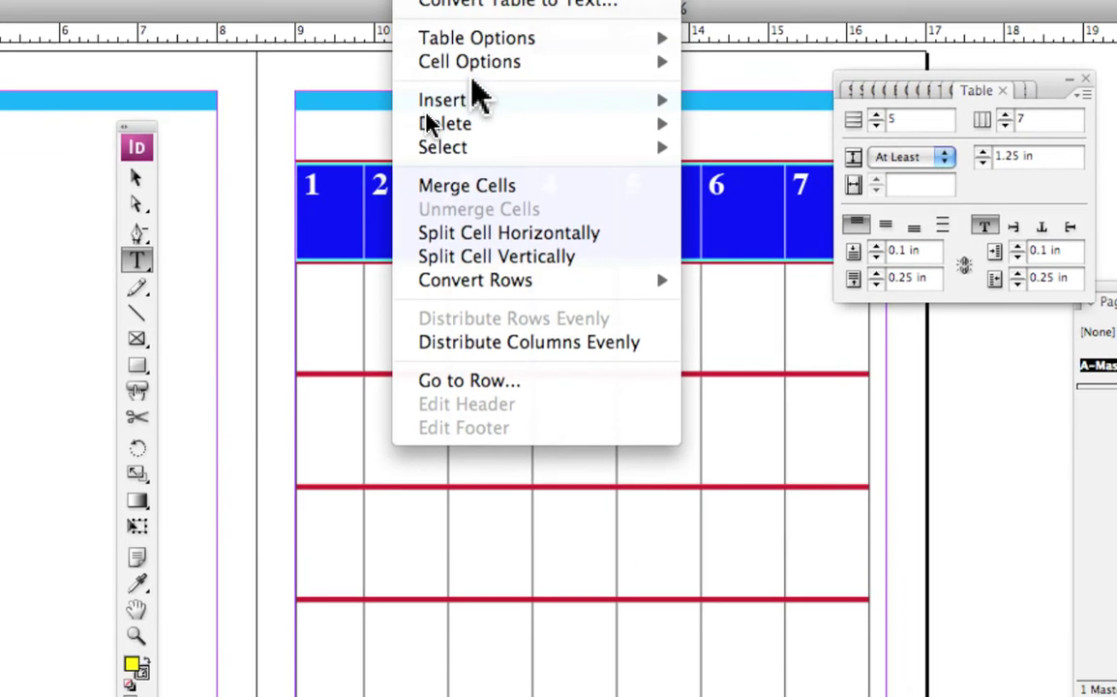
mouse_move(494, 152)
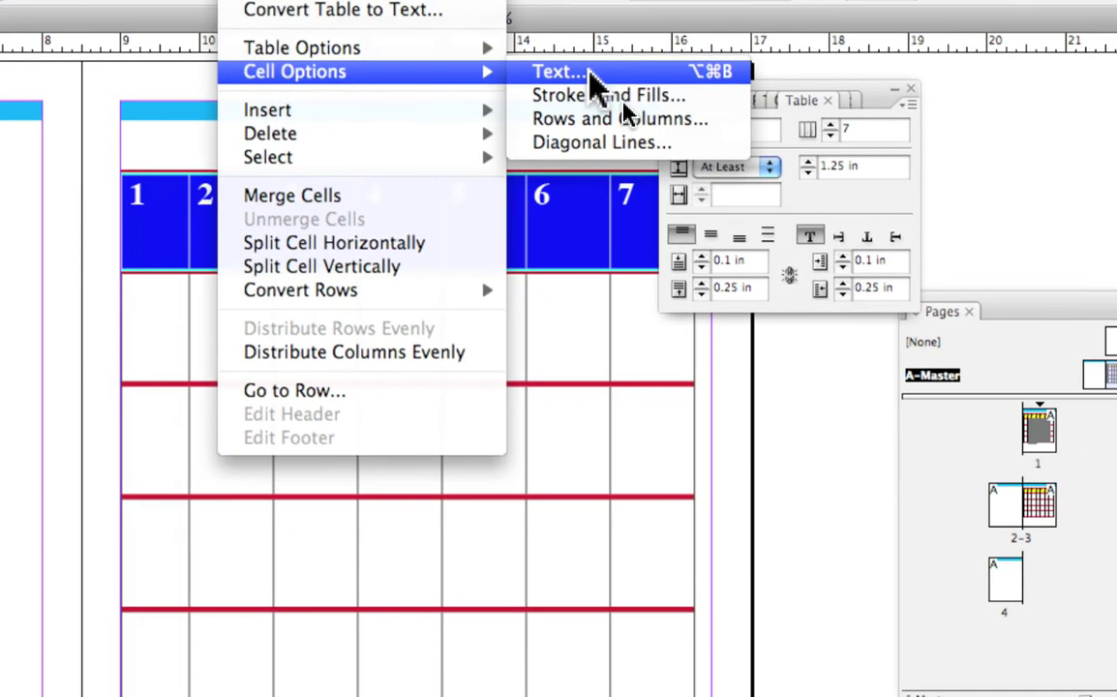
left_click(561, 73)
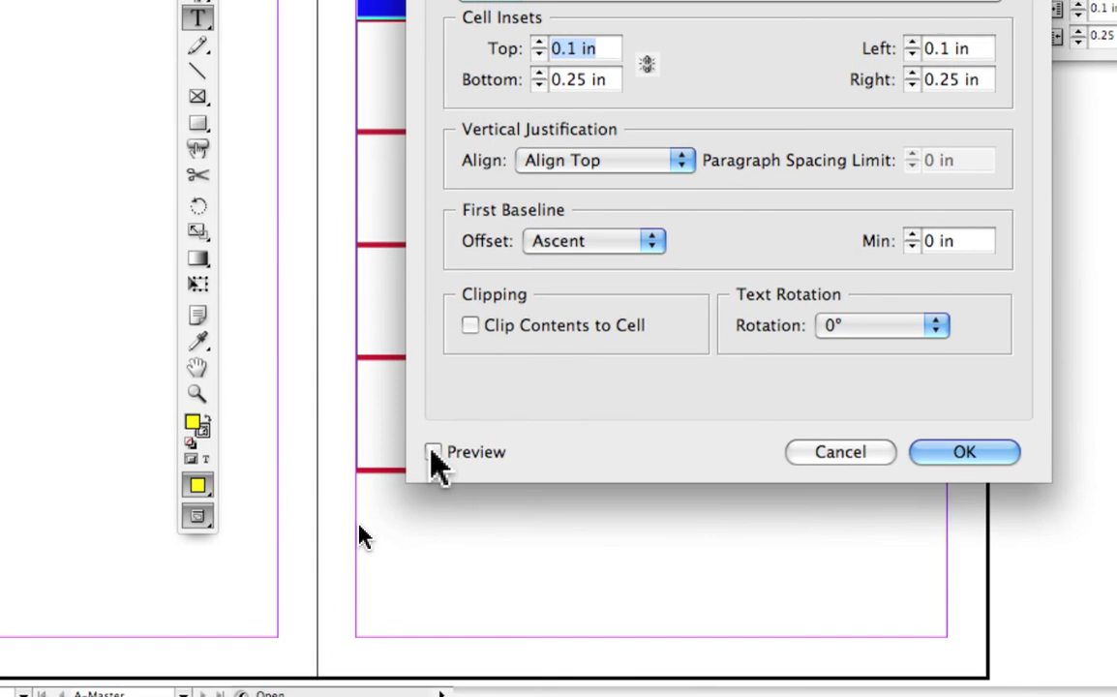
left_click(433, 452)
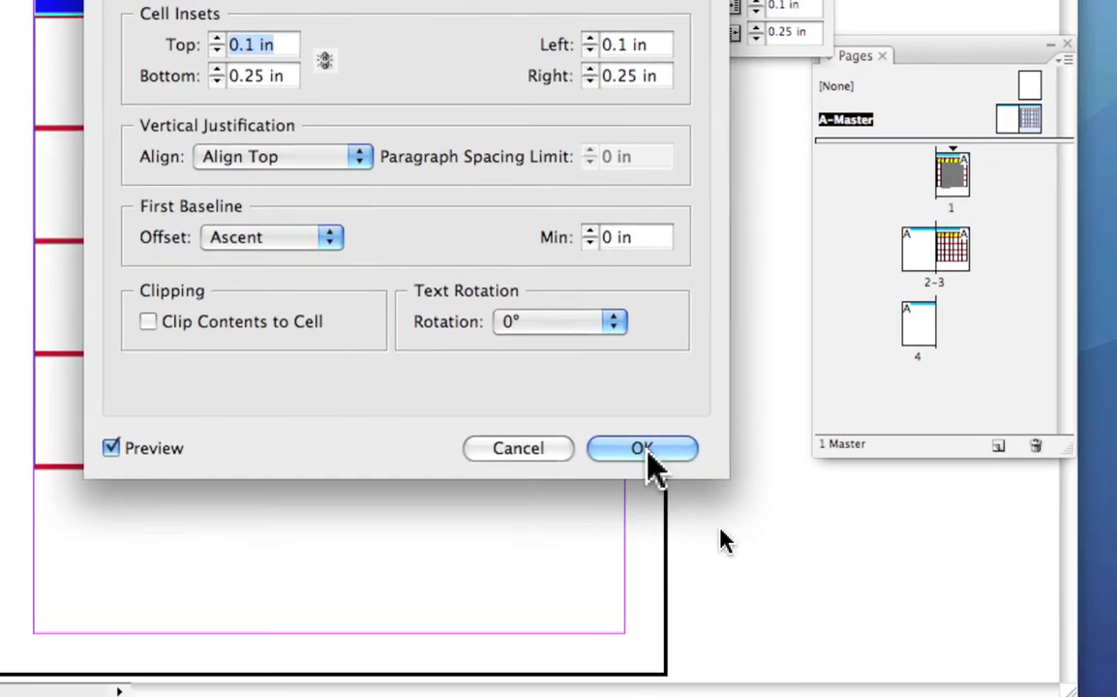
left_click(658, 462)
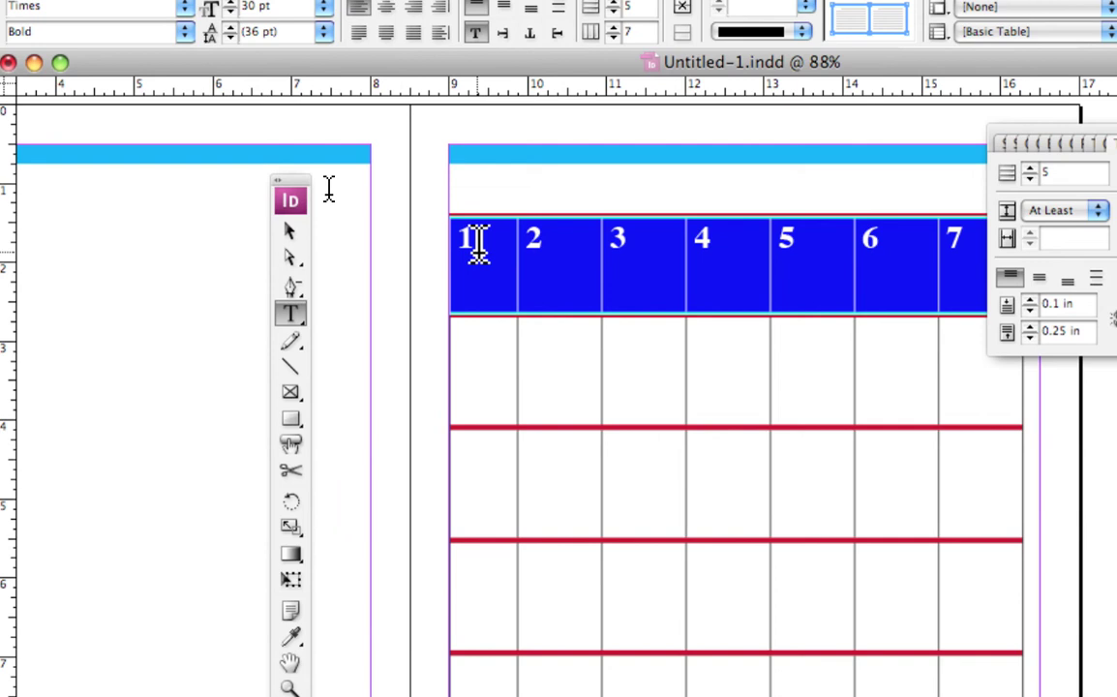
- Select the number 1 in the first cell of the table's yellow row
left_click(461, 236)
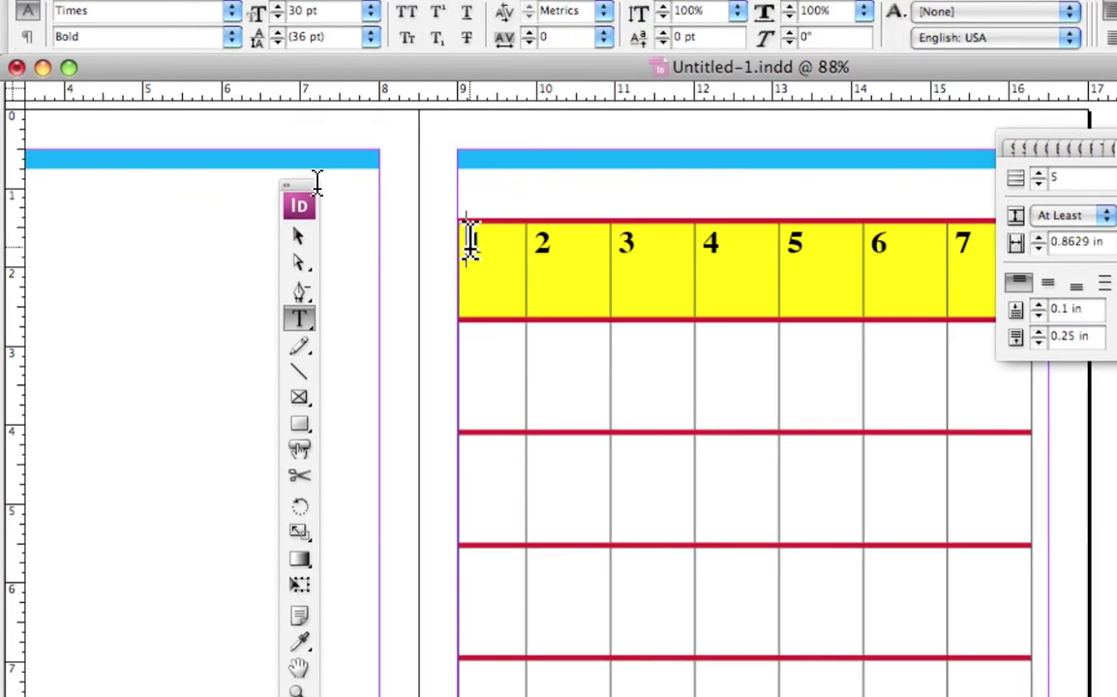
double_click(470, 238)
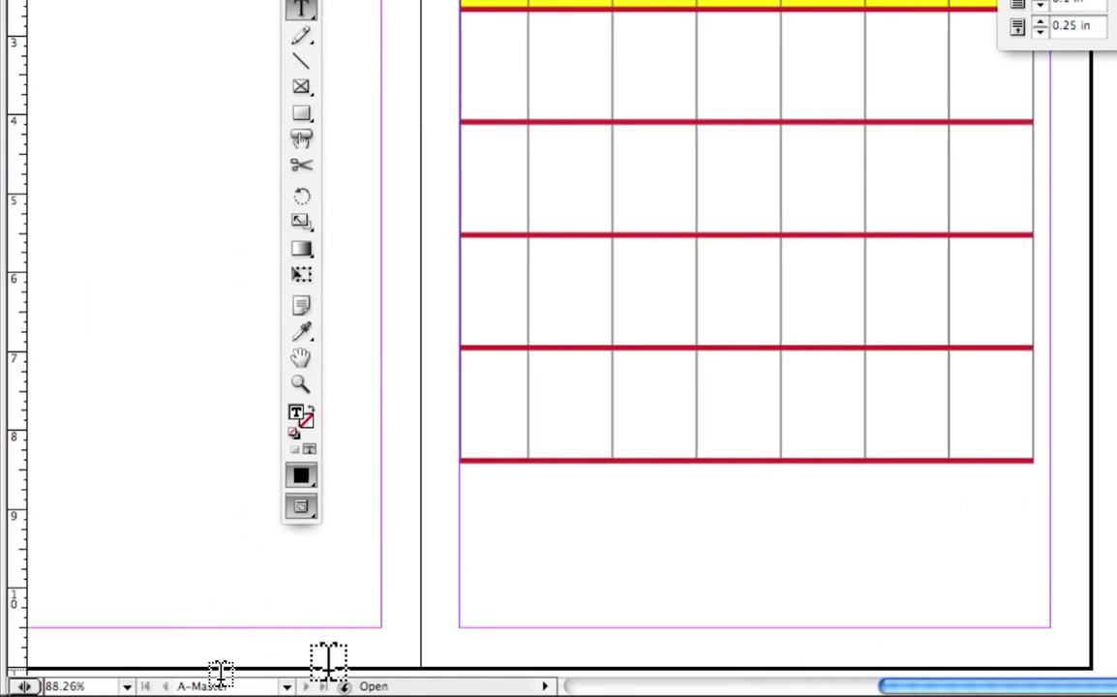
mouse_move(229, 677)
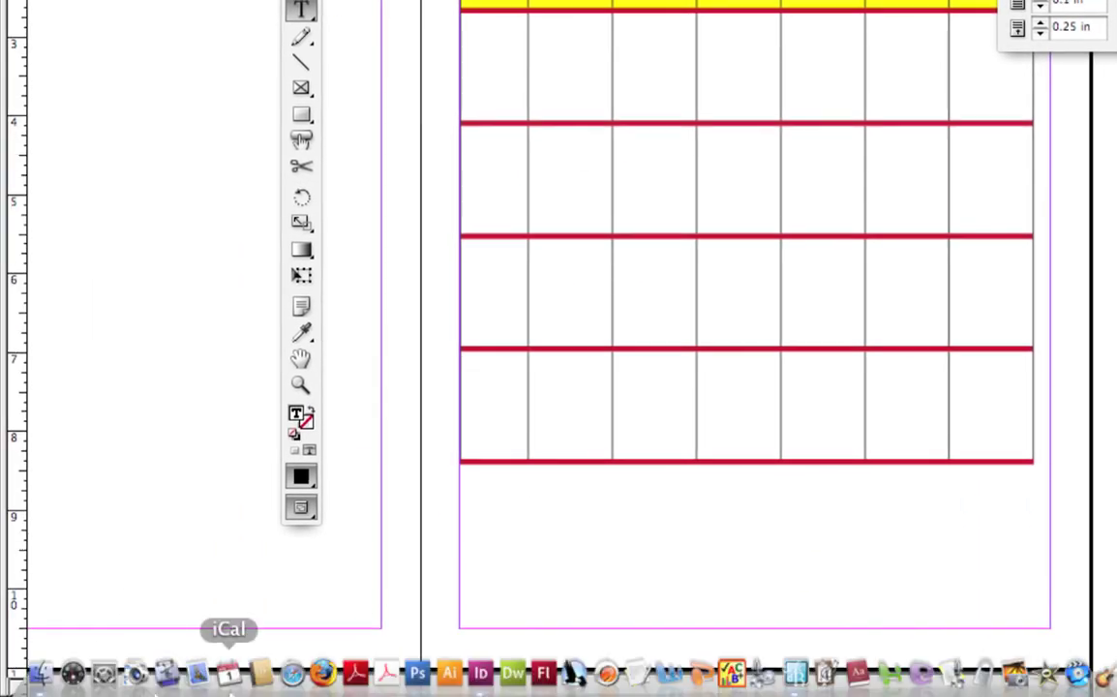